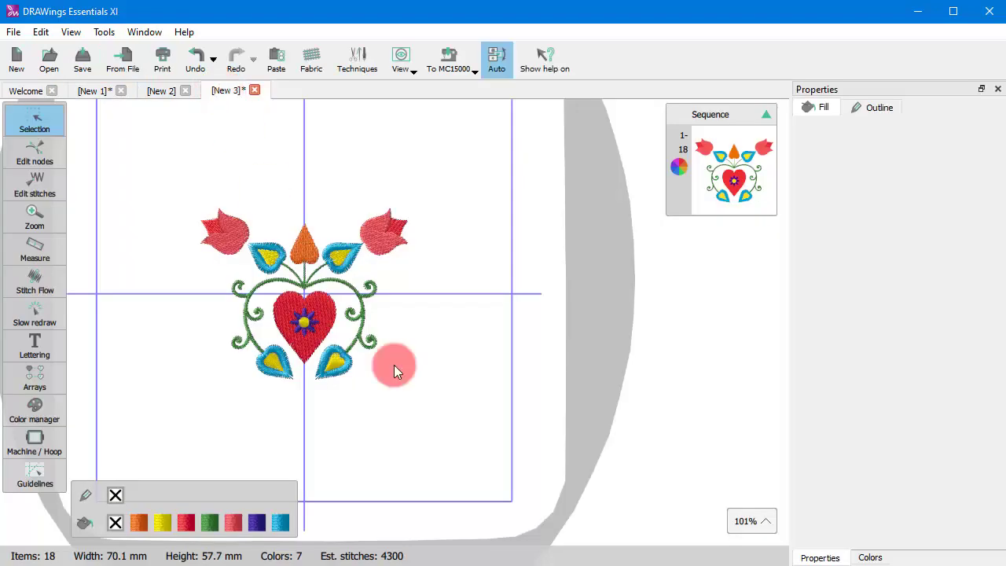
pyautogui.scroll(2, 305, 234)
pyautogui.scroll(-1, 304, 234)
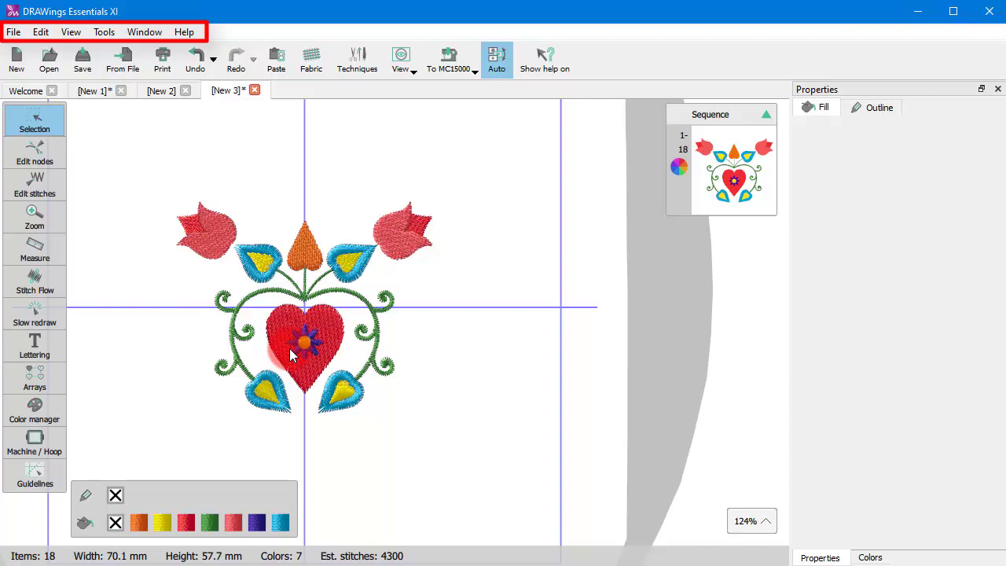
pyautogui.click(22, 34)
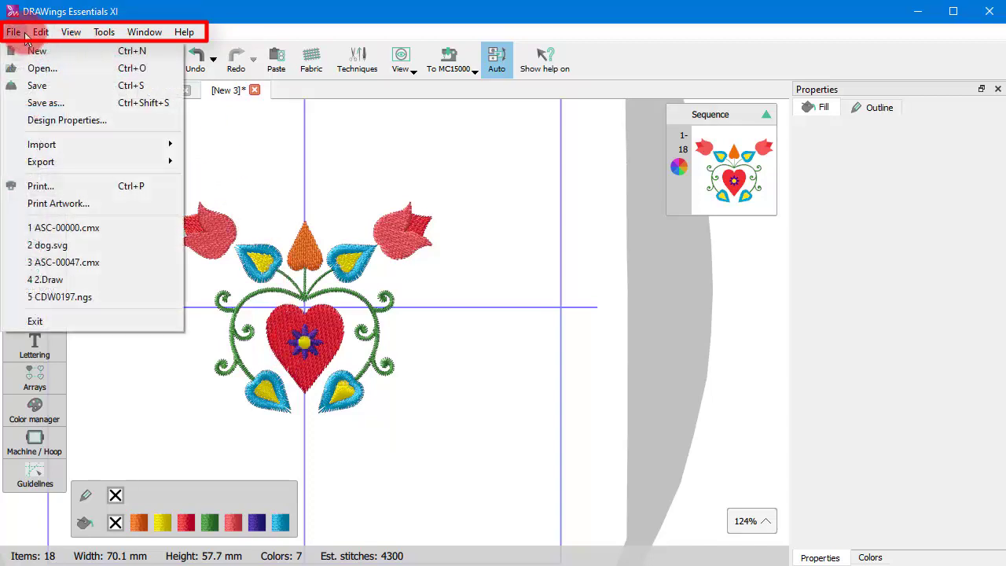
pyautogui.moveTo(51, 35)
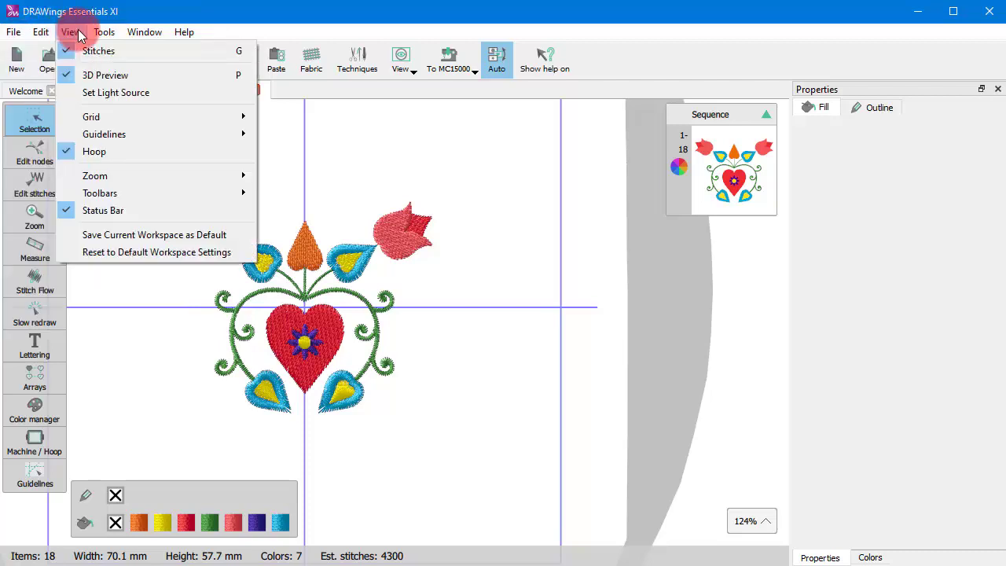
pyautogui.moveTo(128, 33)
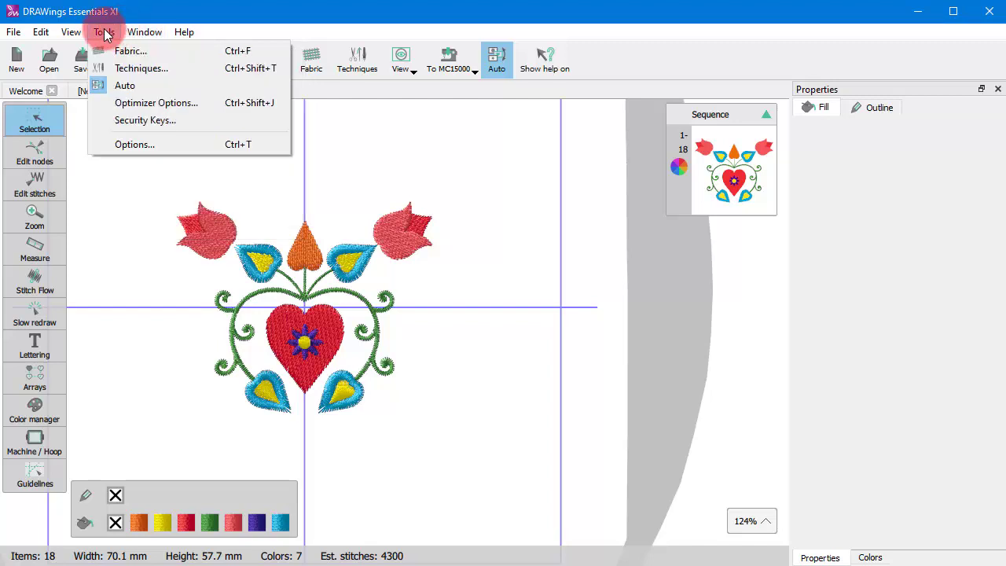
pyautogui.click(495, 451)
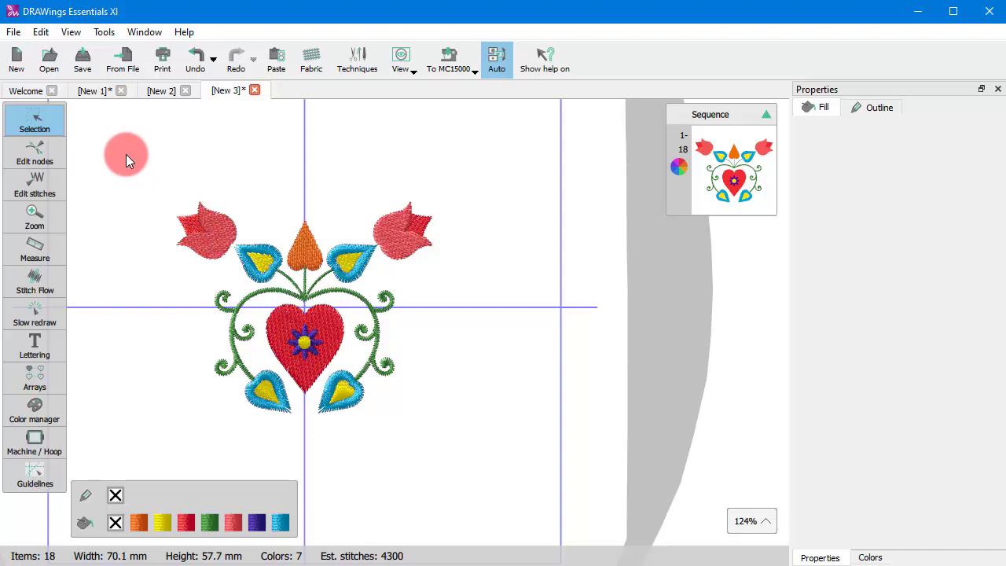
# Step: Select the tulips and orange motif along the design's upper part, clear the selection, and select only the left tulip
pyautogui.moveTo(135, 151); pyautogui.dragTo(472, 283)
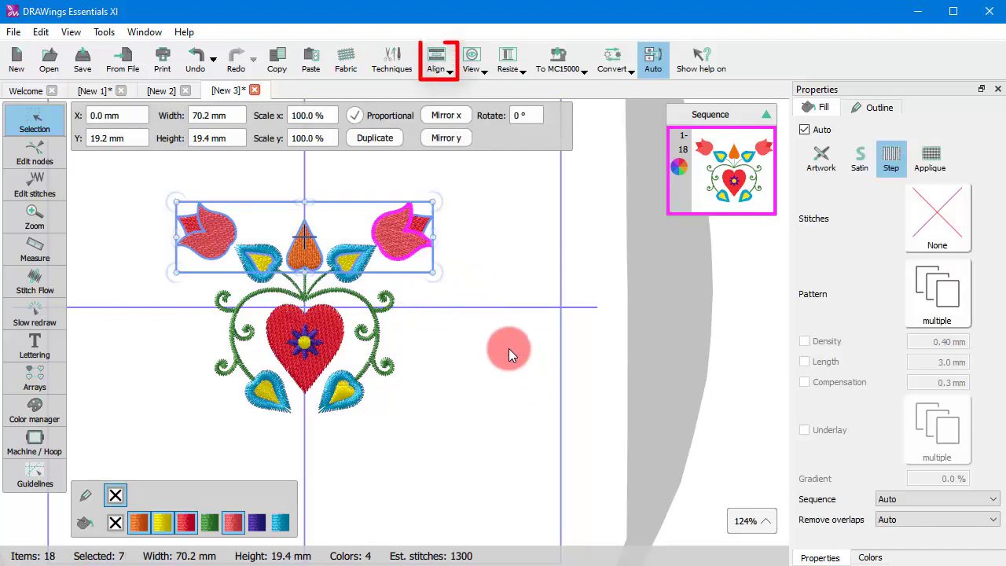
pyautogui.click(500, 285)
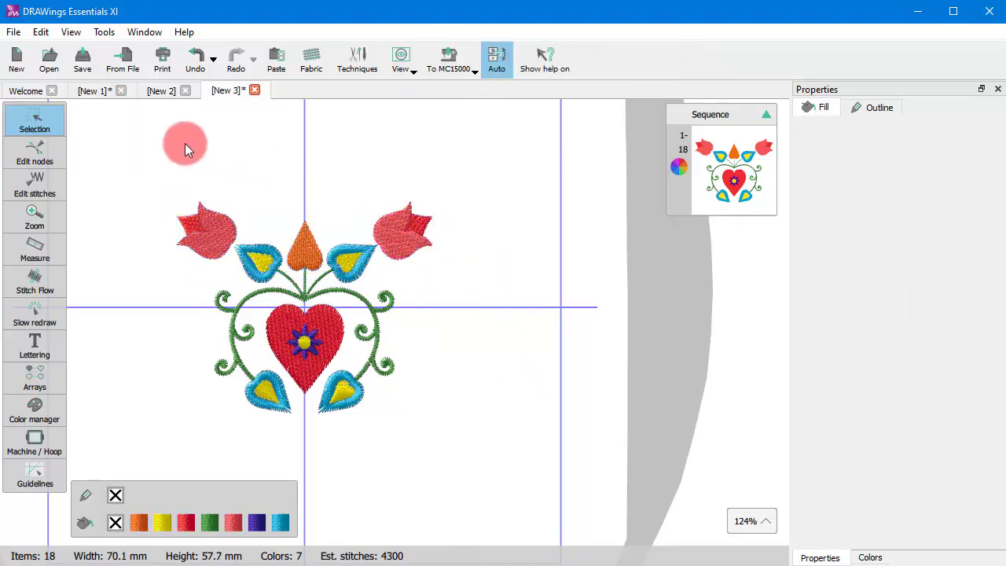
pyautogui.moveTo(135, 154); pyautogui.dragTo(269, 277)
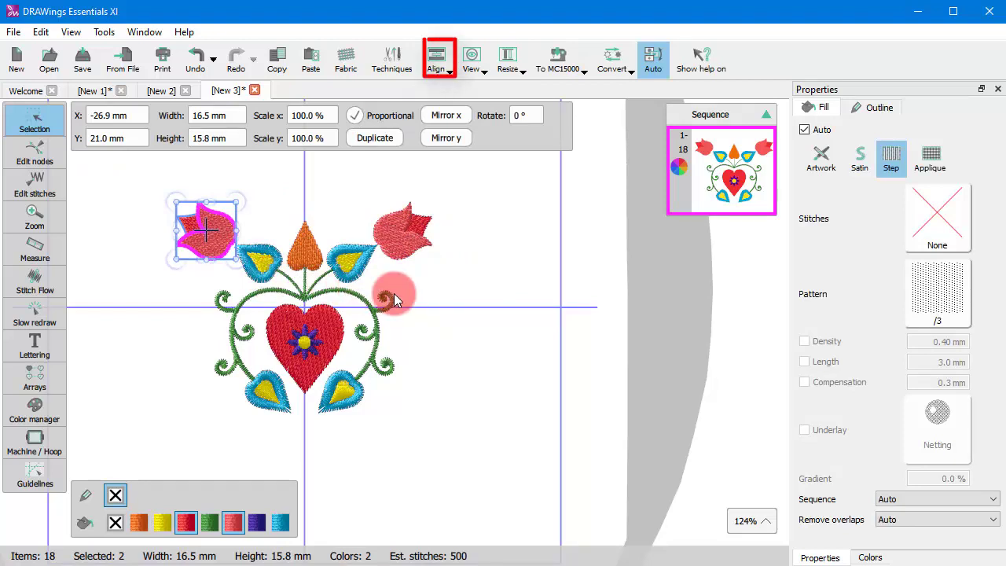
pyautogui.click(471, 279)
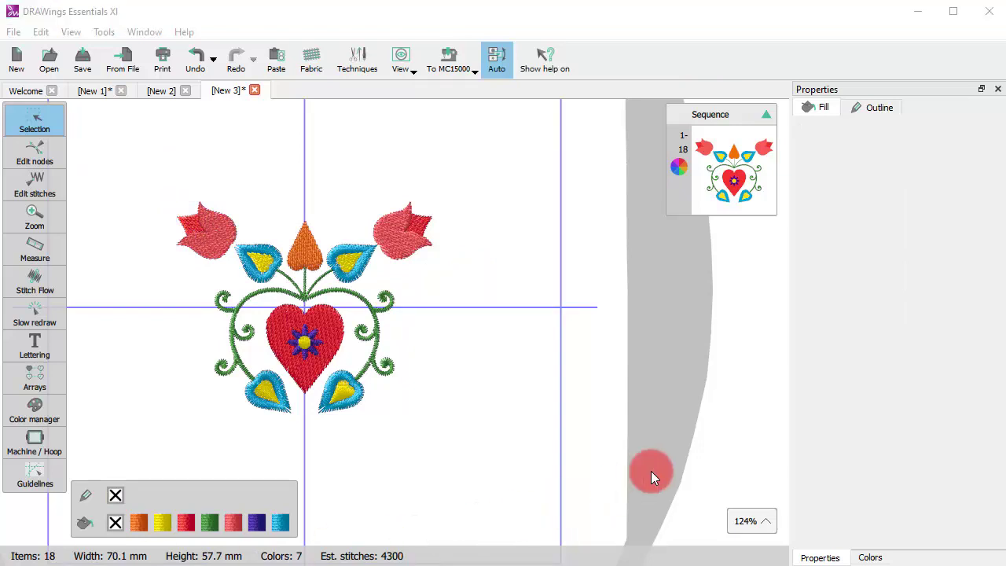
pyautogui.click(599, 452)
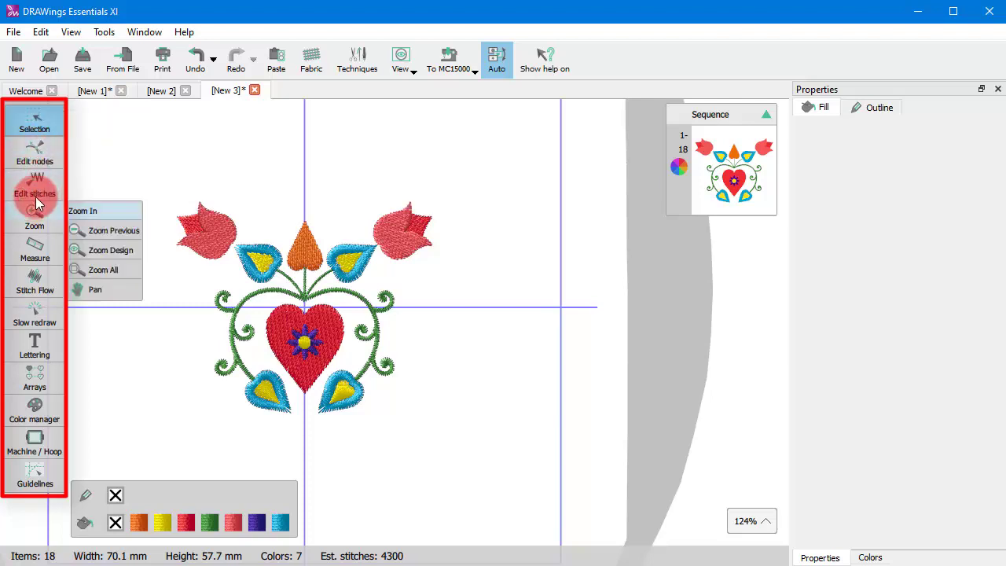
pyautogui.moveTo(39, 211)
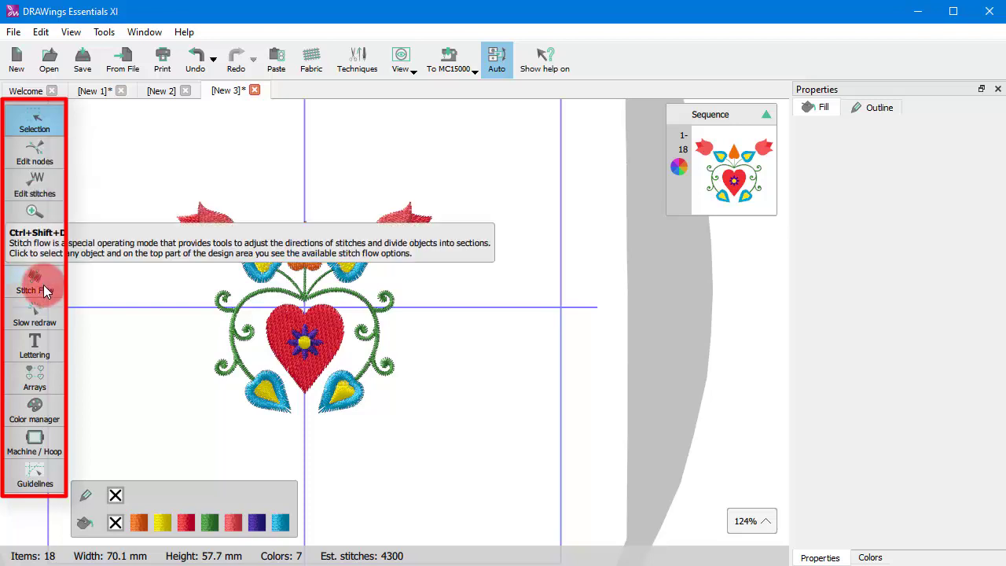
pyautogui.moveTo(35, 342)
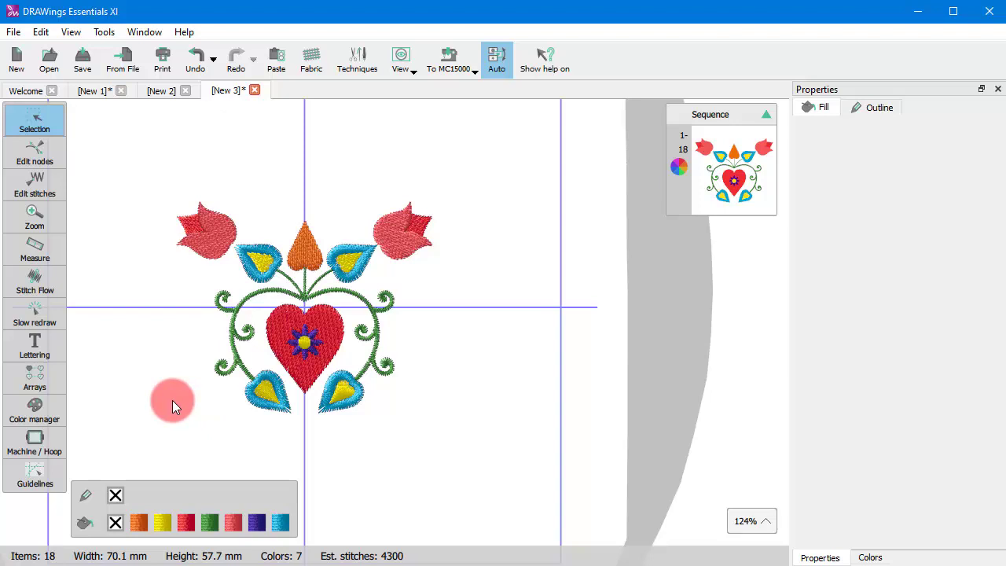
# Step: Add two horizontal Arial lettering objects reading "Text", one above the left tulip and one to the lower right of the design
pyautogui.click(30, 344)
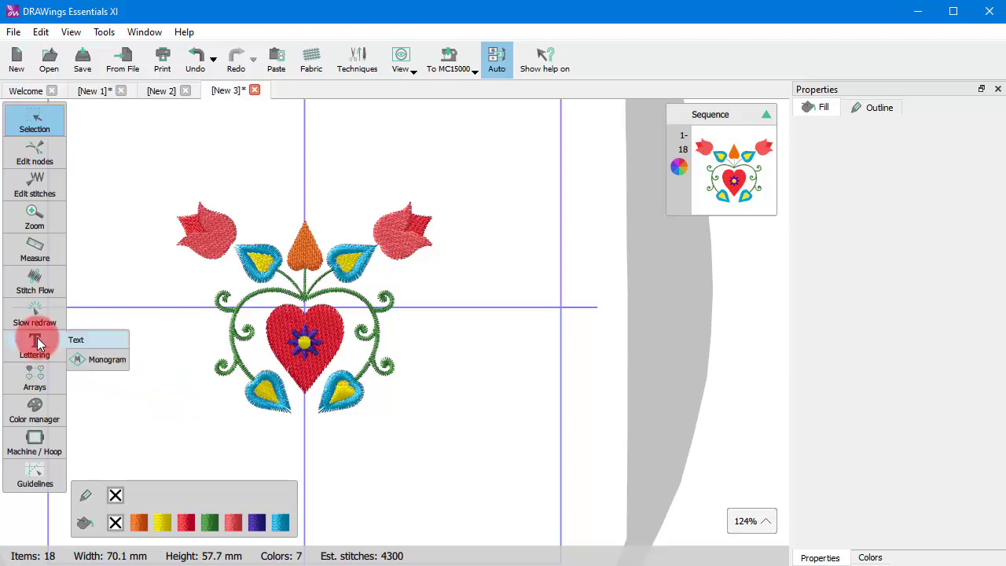
pyautogui.click(133, 218)
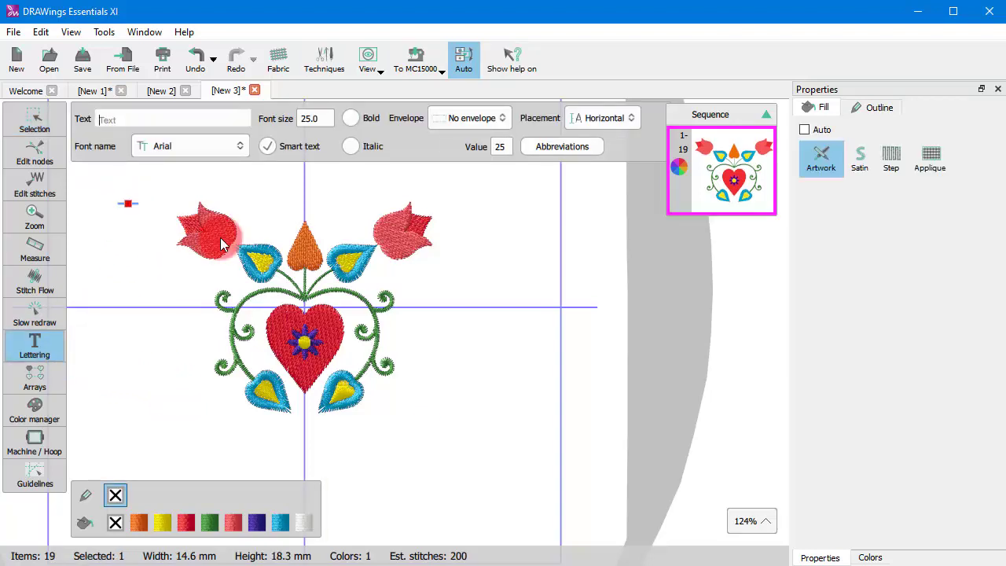
pyautogui.write('Text')
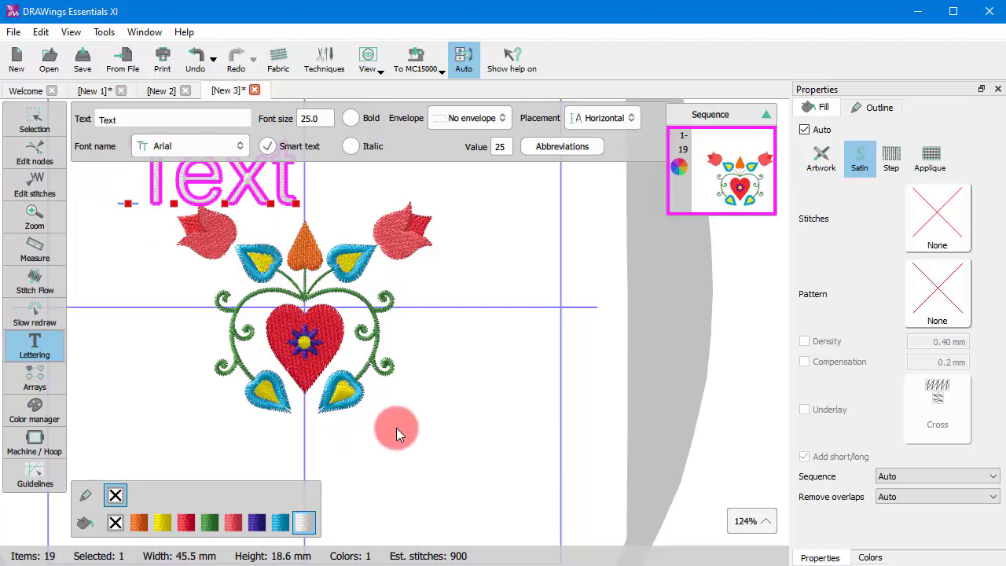
pyautogui.click(416, 433)
pyautogui.write('Text')
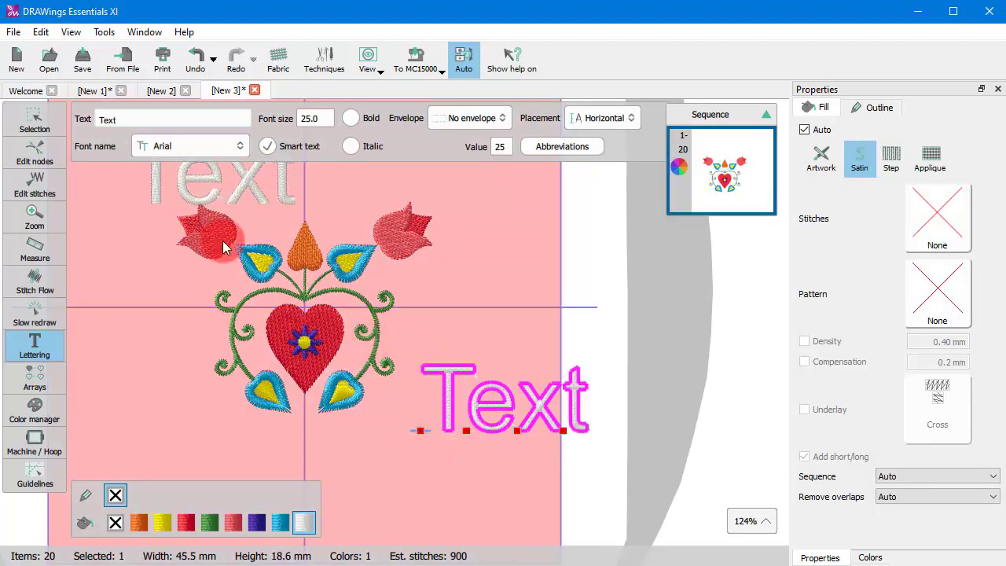
# Step: Remove both "Text" lettering objects from the design using the Rectangle selection tool
pyautogui.click(31, 125)
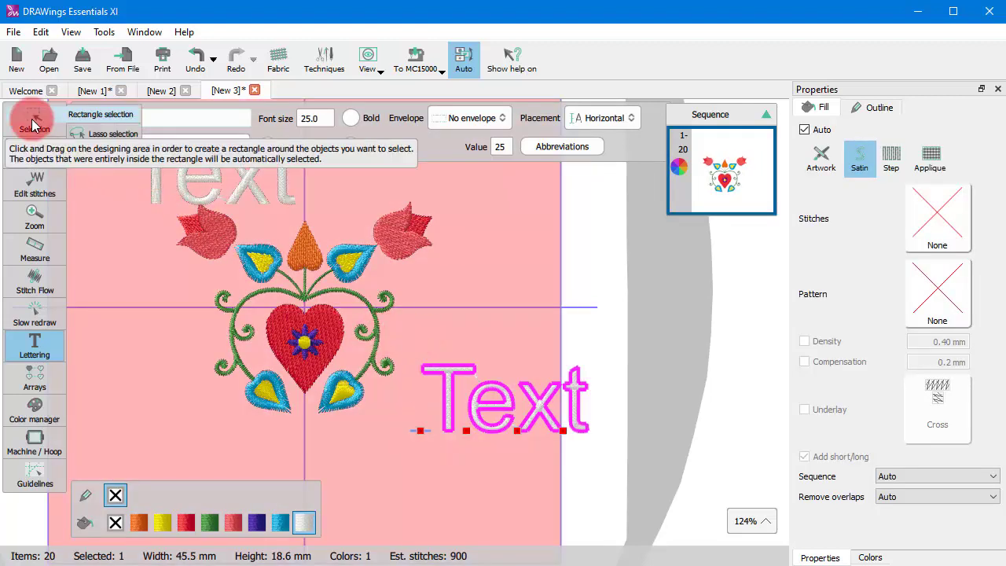
pyautogui.click(31, 118)
pyautogui.click(159, 390)
pyautogui.click(180, 203)
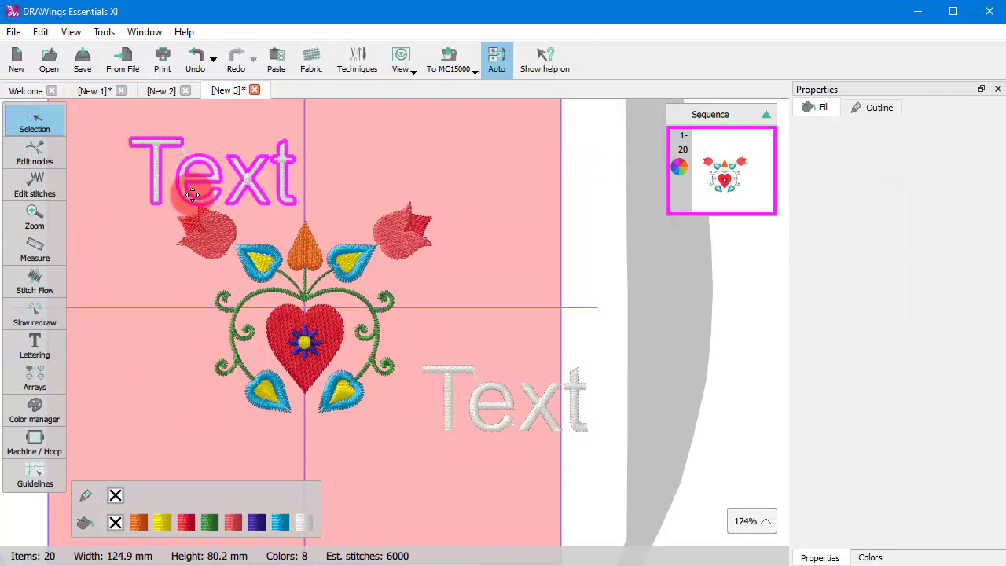
pyautogui.click(451, 406)
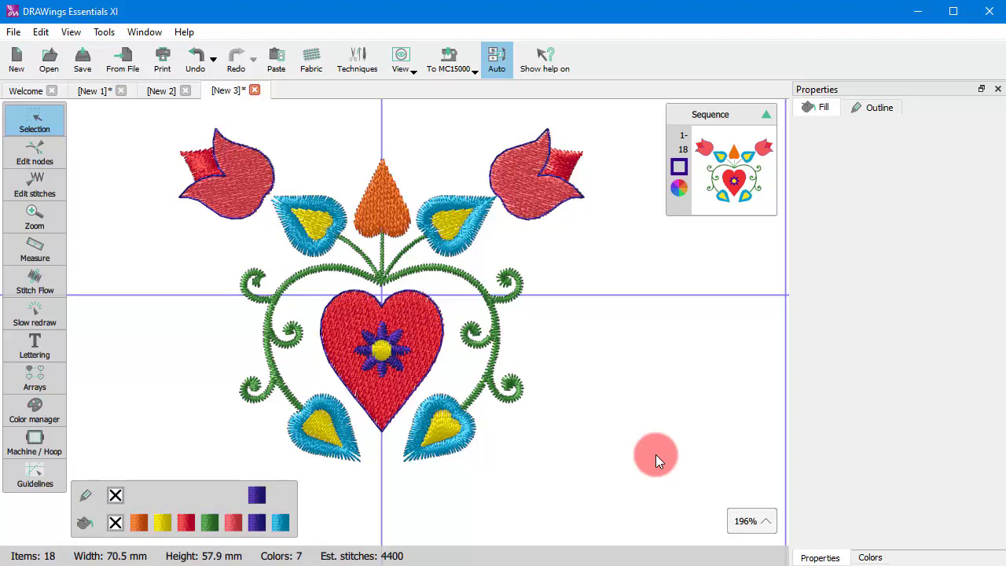
# Step: Select the red heart, switch off automatic sequencing, and find the heart in the sewing sequence
pyautogui.click(437, 301)
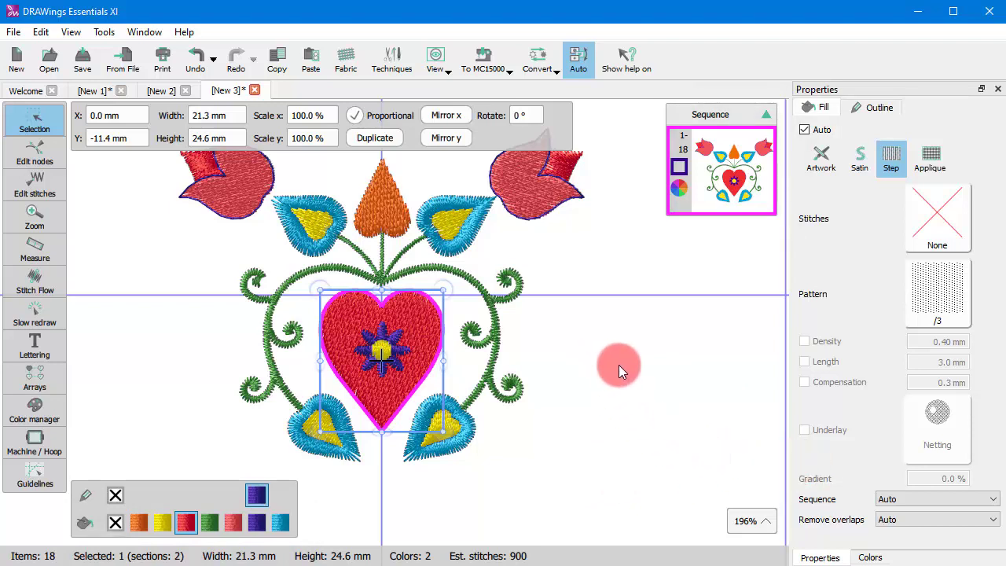
pyautogui.click(579, 59)
pyautogui.scroll(-6, 700, 220)
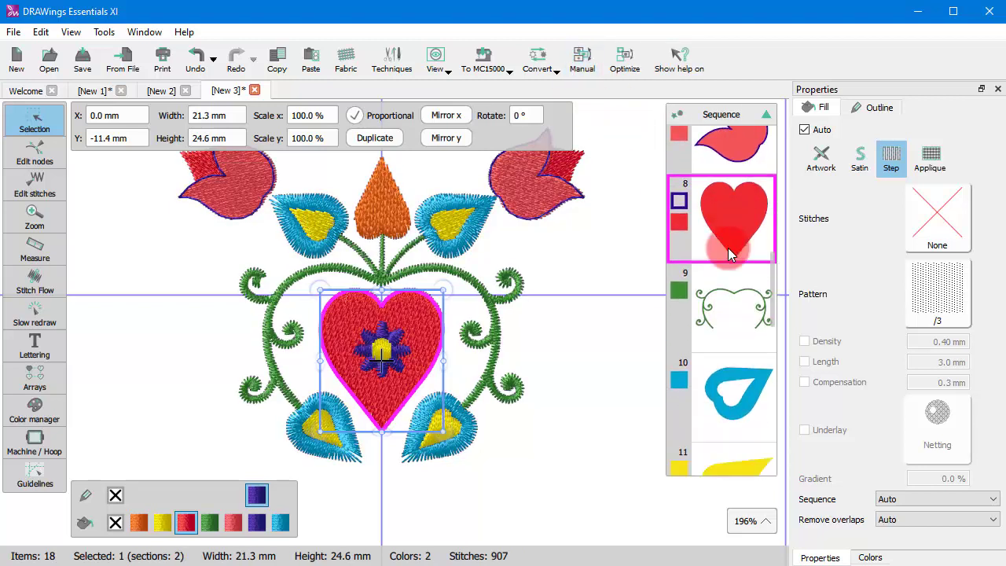
# Step: Move the right tulip after the blue teardrop in the sewing sequence and check the two upper yellow shapes
pyautogui.scroll(3, 725, 235)
pyautogui.moveTo(732, 162); pyautogui.dragTo(734, 398)
pyautogui.keyDown('ctrl'); pyautogui.click(718, 307); pyautogui.keyUp('ctrl')
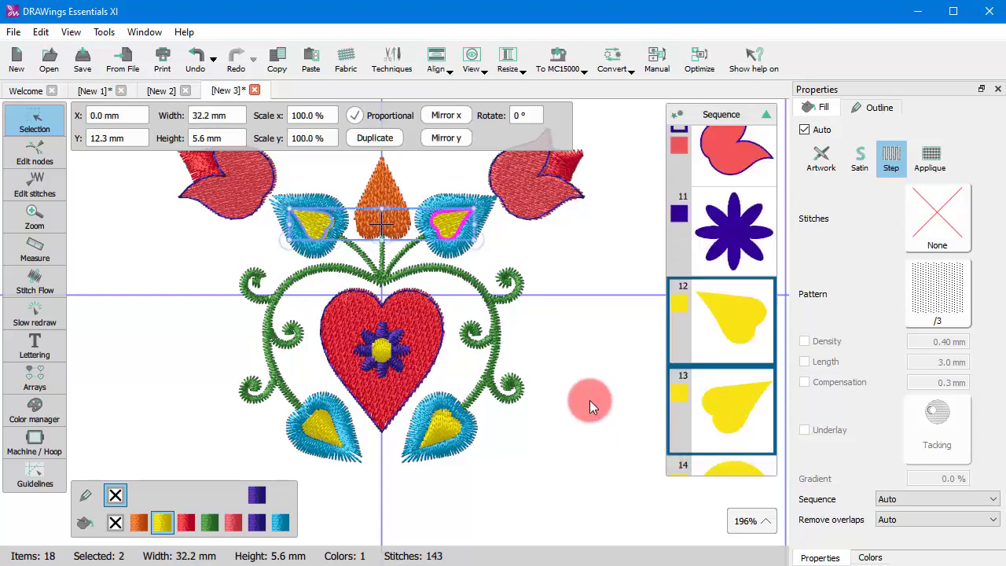
pyautogui.scroll(5, 595, 373)
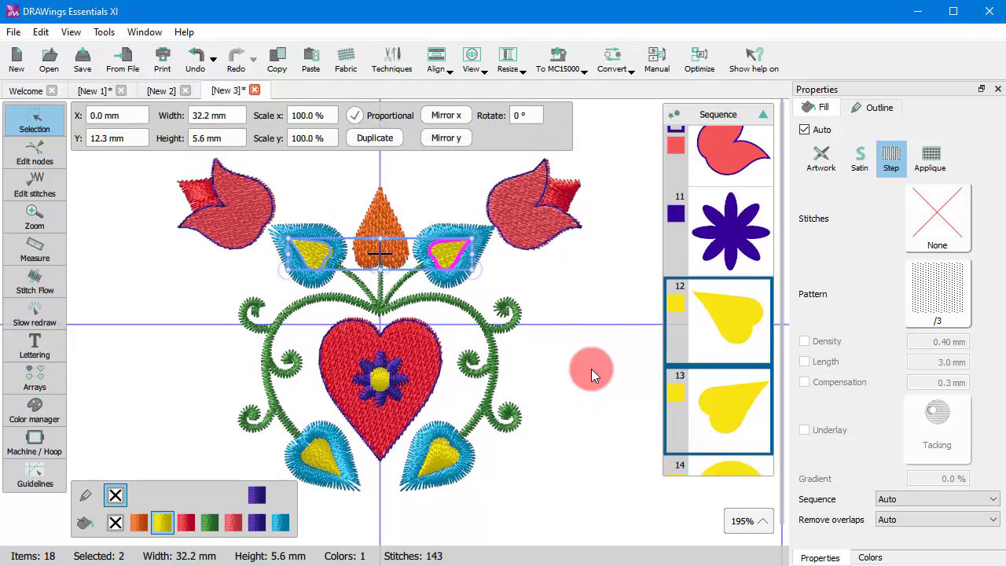
pyautogui.click(595, 396)
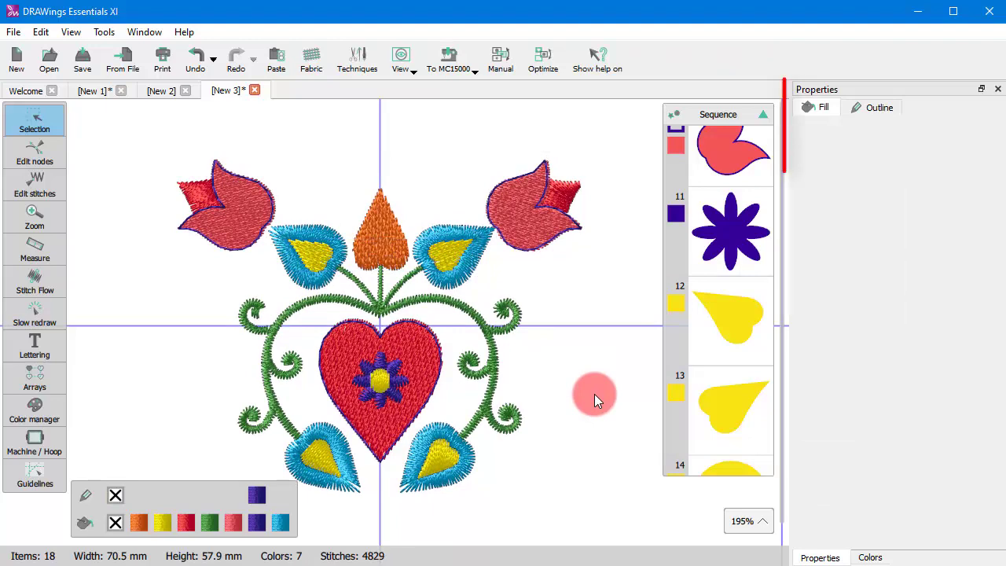
# Step: Select the red heart and display the KINGSTAR thread colors, comparing them with the heart's fill properties
pyautogui.click(428, 344)
pyautogui.click(428, 346)
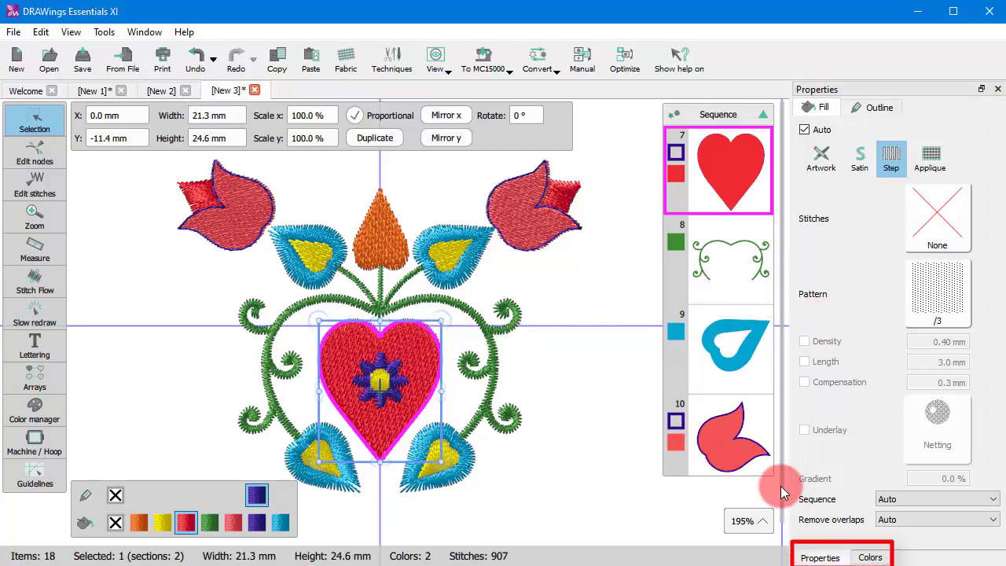
pyautogui.click(874, 557)
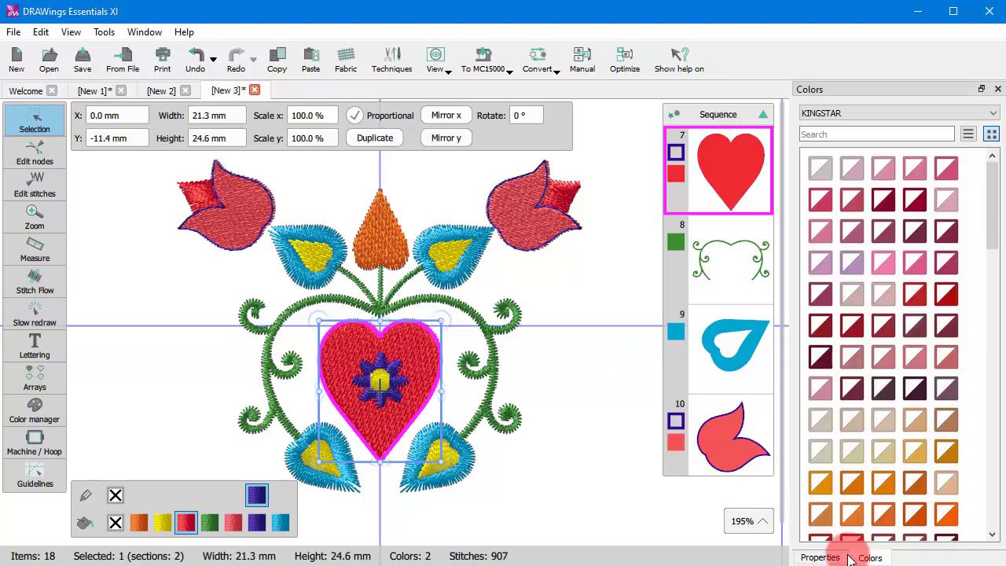
pyautogui.click(817, 558)
pyautogui.click(872, 558)
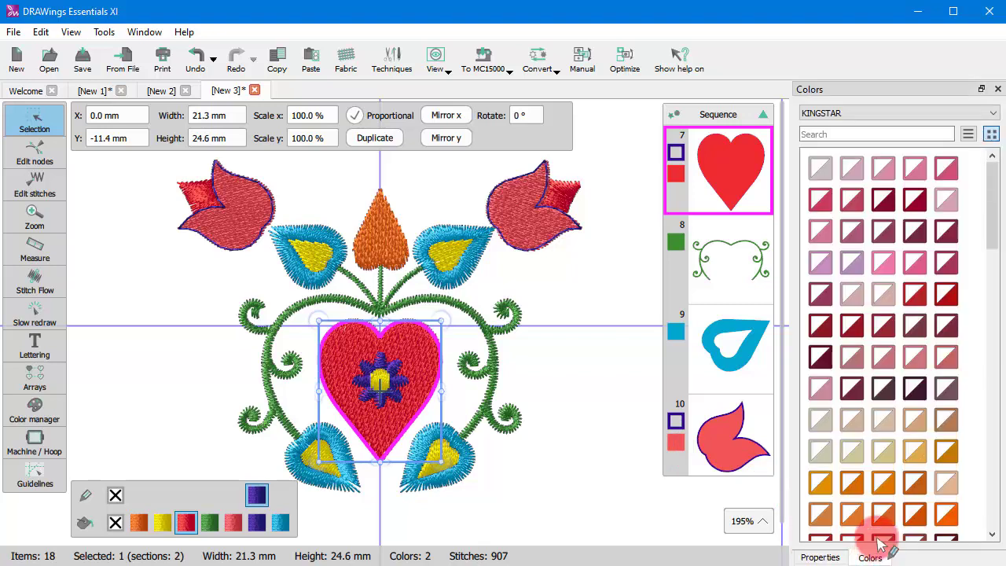
# Step: Show the KINGSTAR thread colors as a named list and look through the entries
pyautogui.click(969, 135)
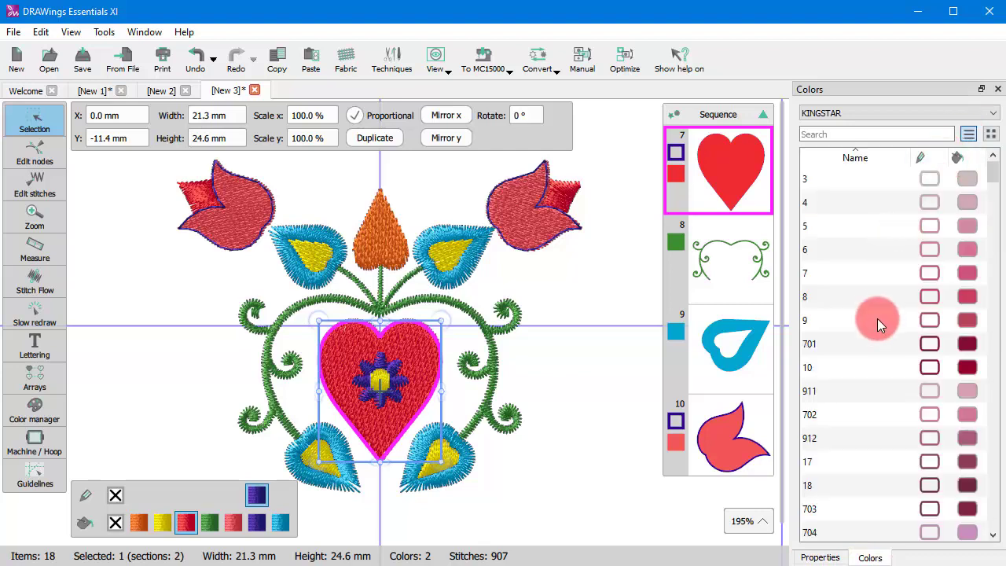
pyautogui.scroll(-4, 878, 319)
pyautogui.scroll(3, 873, 279)
pyautogui.scroll(-2, 872, 279)
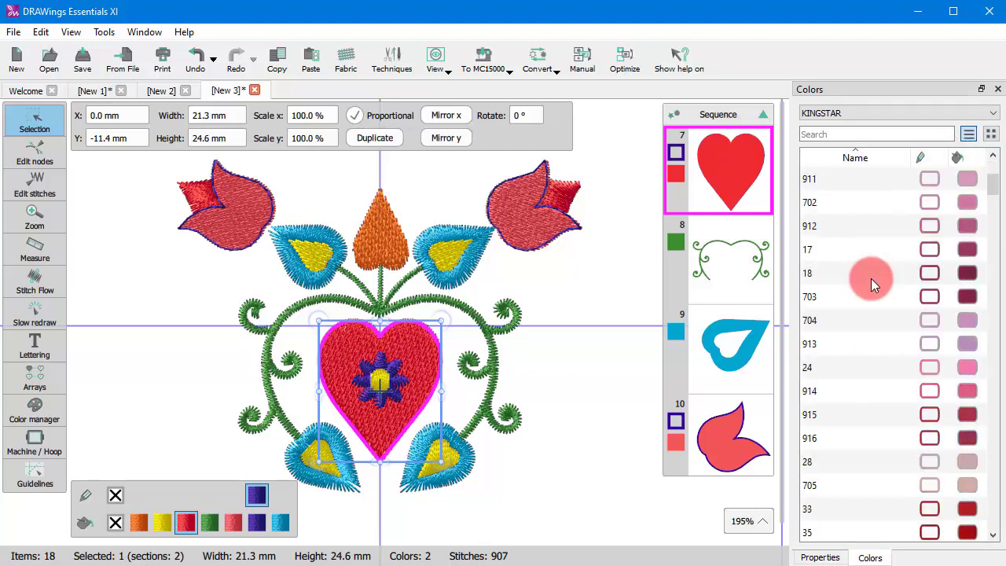
pyautogui.scroll(2, 872, 278)
# Step: Return the thread colors to swatch view, browse the swatches, and check the thread brand choices
pyautogui.click(991, 135)
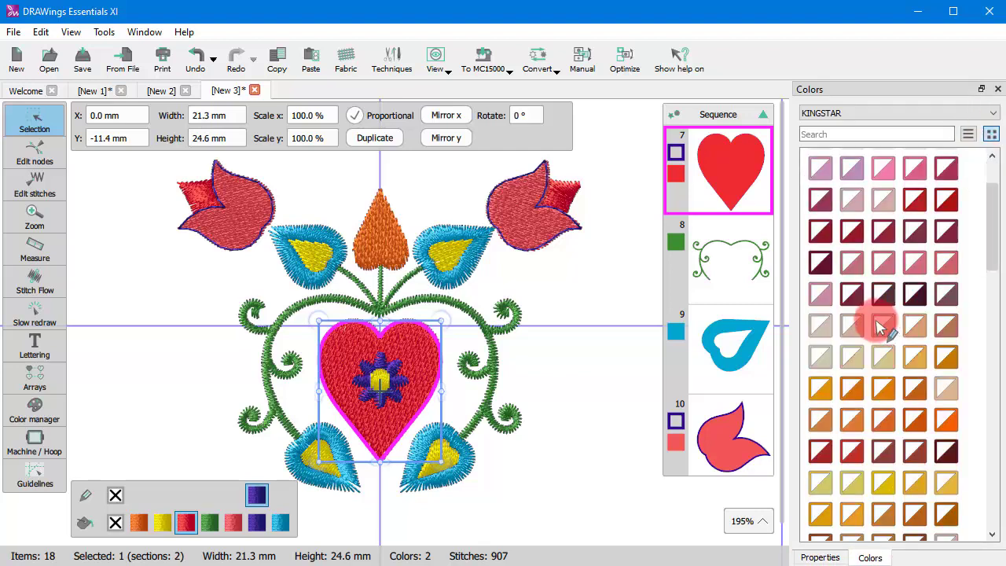
pyautogui.scroll(-3, 868, 313)
pyautogui.scroll(3, 868, 313)
pyautogui.scroll(-3, 866, 313)
pyautogui.scroll(3, 865, 312)
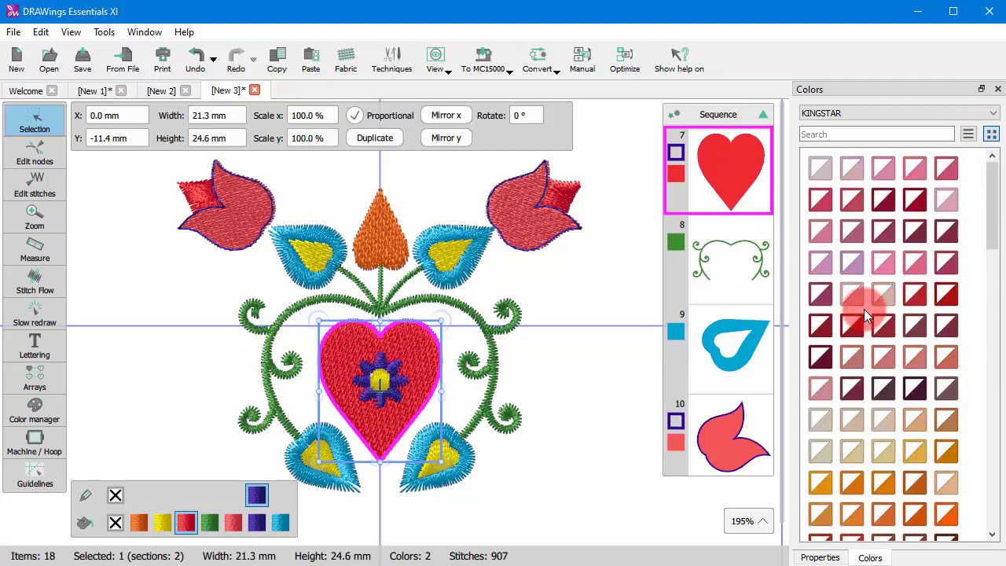
pyautogui.click(828, 114)
pyautogui.click(828, 114)
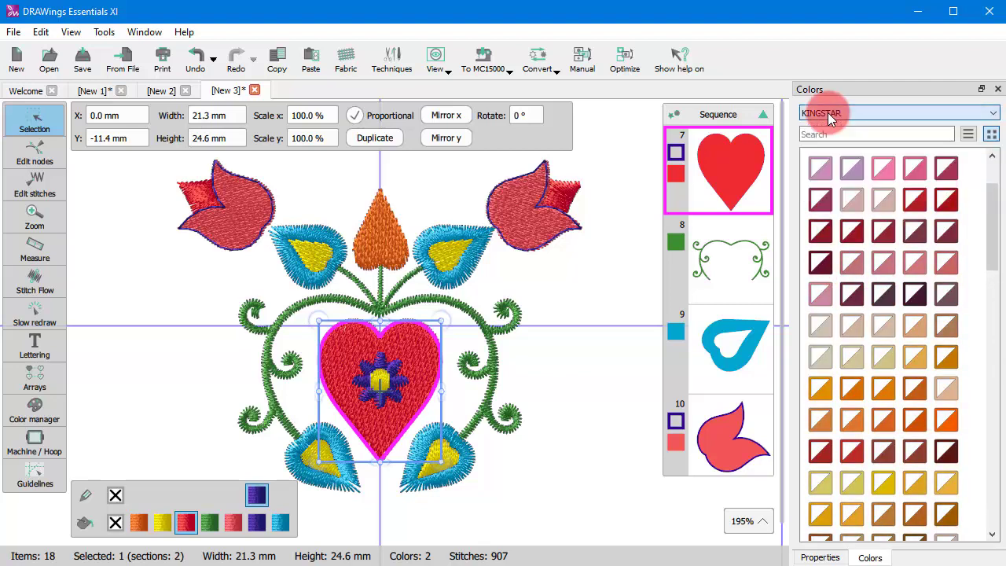
# Step: Select the right tulip's main petal shape and display its outline properties
pyautogui.click(818, 557)
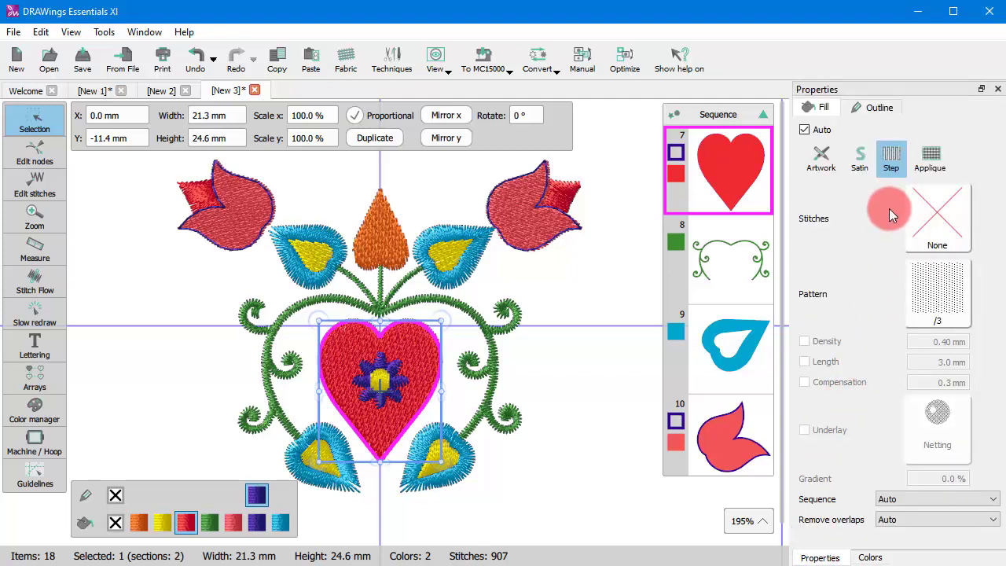
pyautogui.click(594, 292)
pyautogui.click(531, 225)
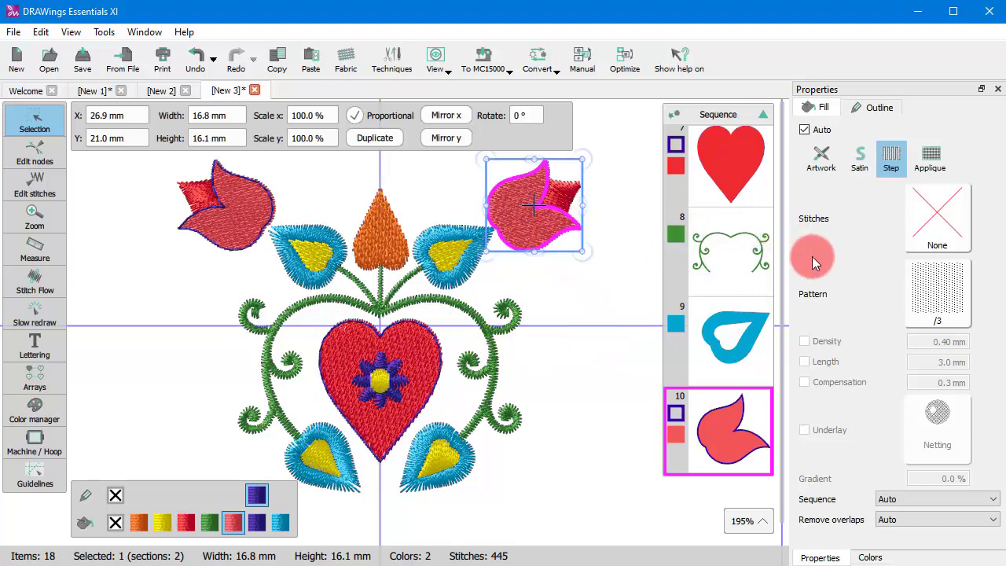
pyautogui.click(875, 108)
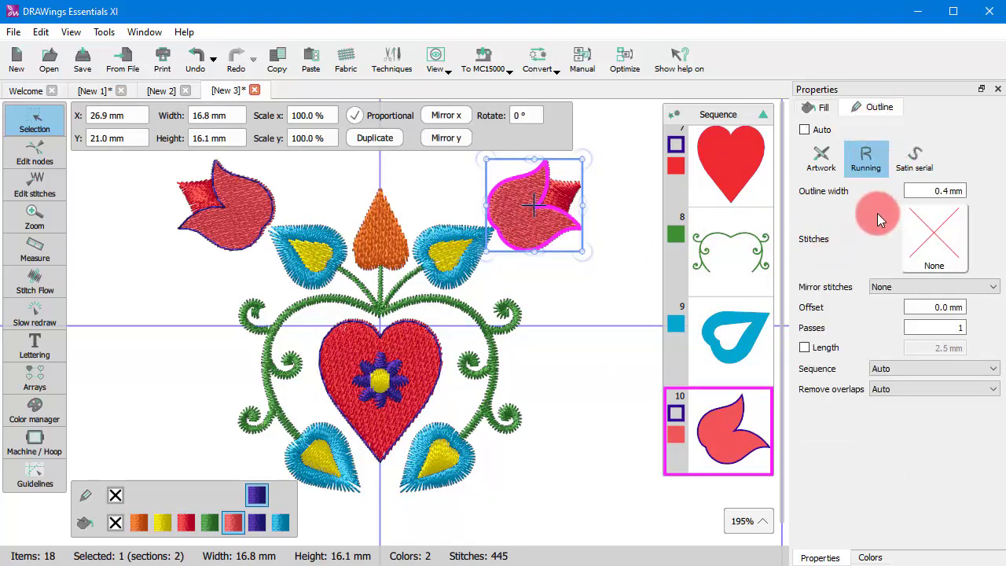
# Step: Display the right tulip petal's fill properties and change the small red inner petal's fill type to Step
pyautogui.click(814, 107)
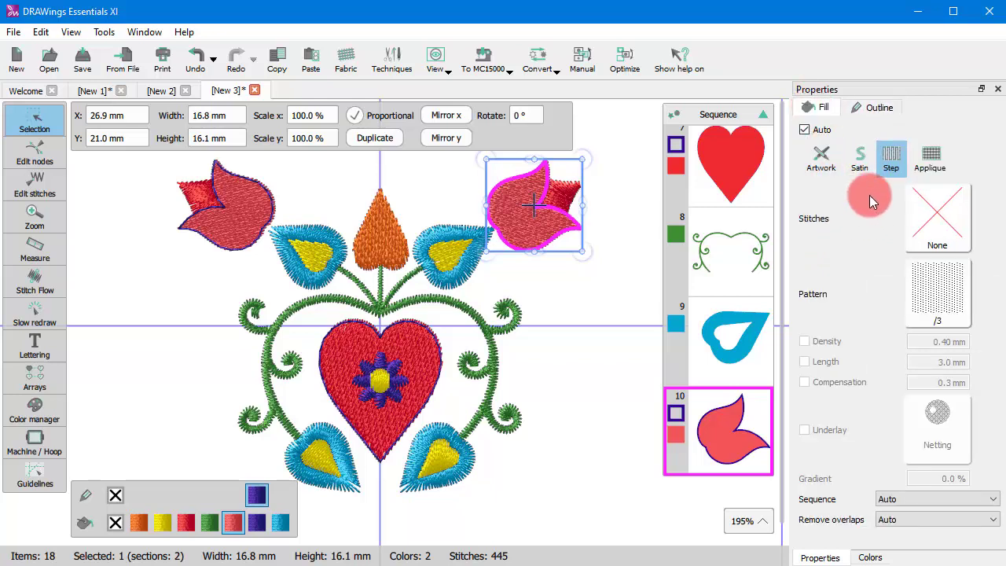
pyautogui.click(574, 193)
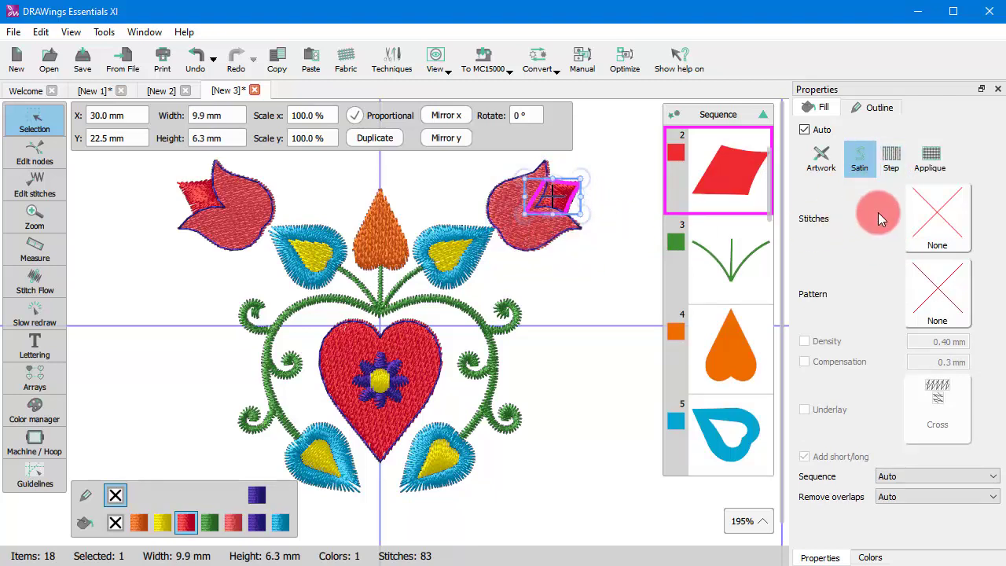
pyautogui.click(896, 163)
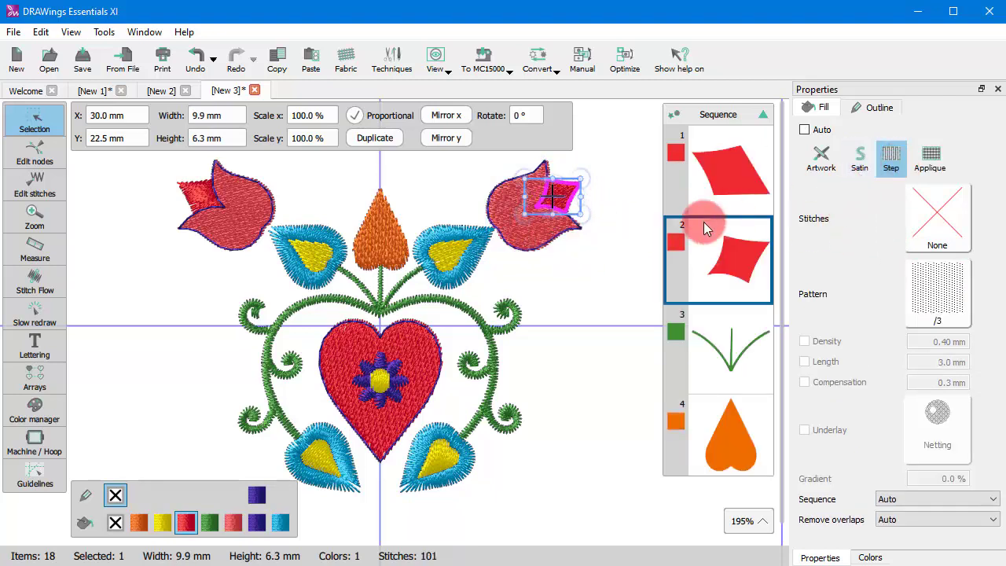
pyautogui.scroll(3, 563, 206)
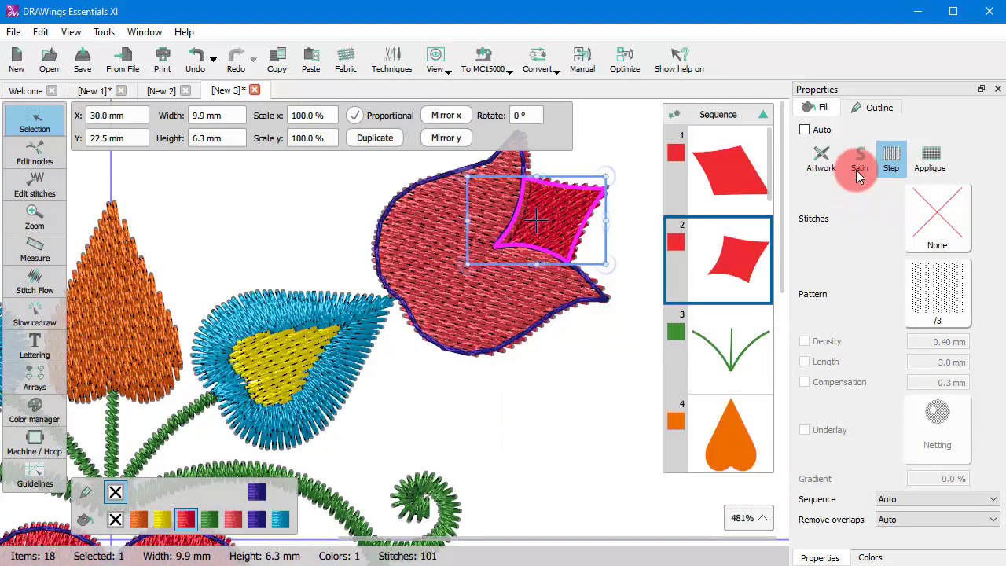
# Step: Set the right tulip's red inner petal to a Satin fill and deselect it
pyautogui.click(857, 173)
pyautogui.click(547, 385)
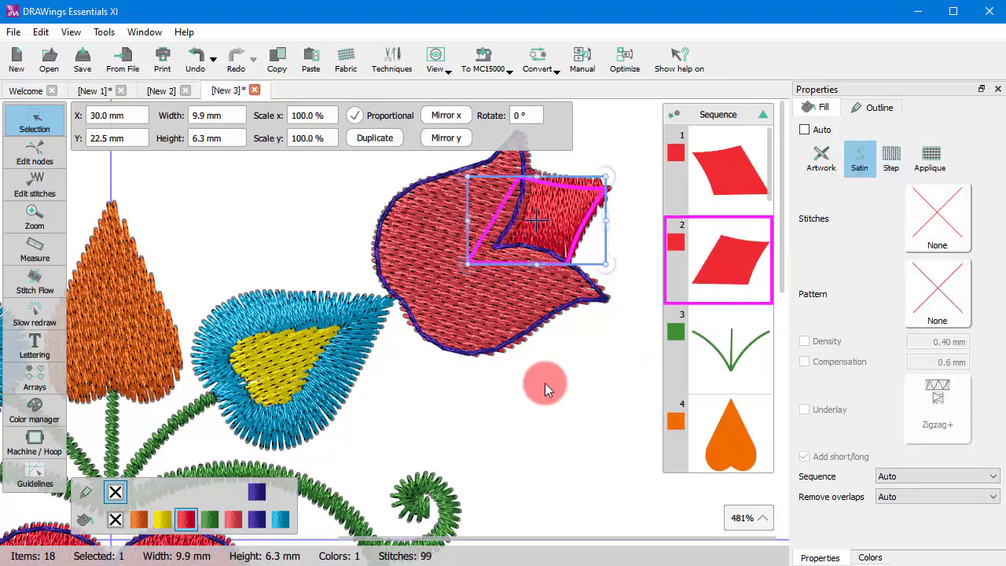
pyautogui.click(564, 255)
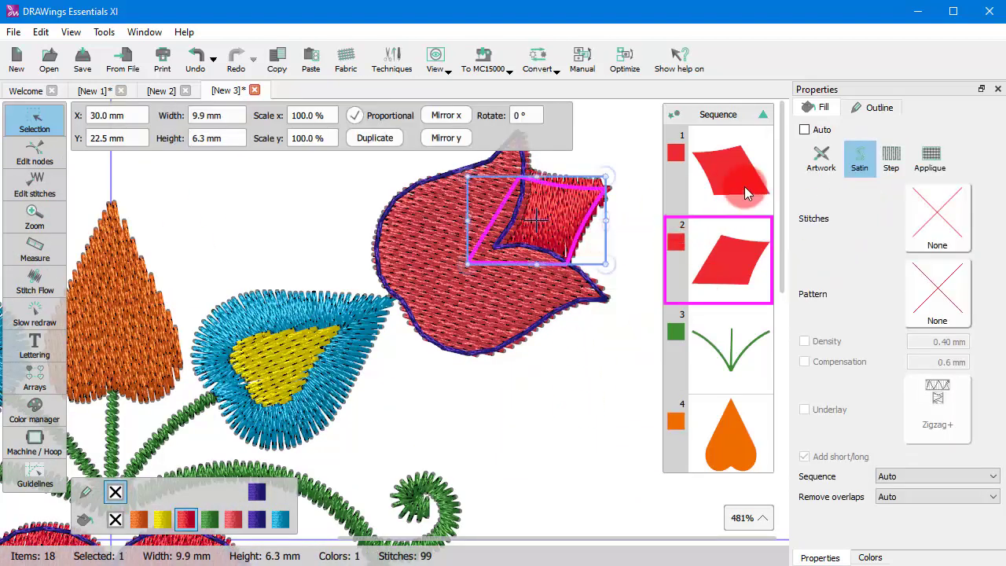
pyautogui.click(583, 397)
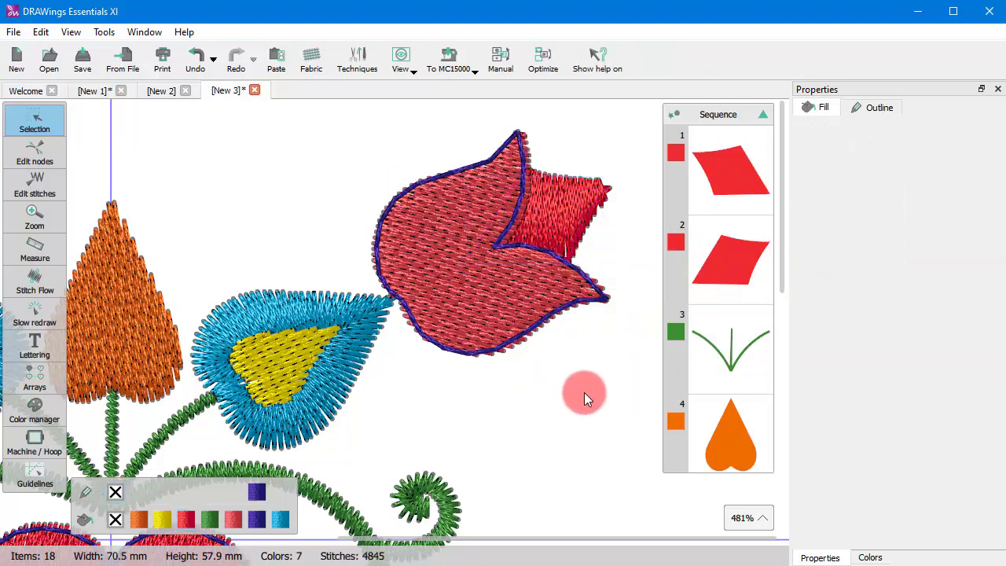
pyautogui.scroll(-2, 584, 257)
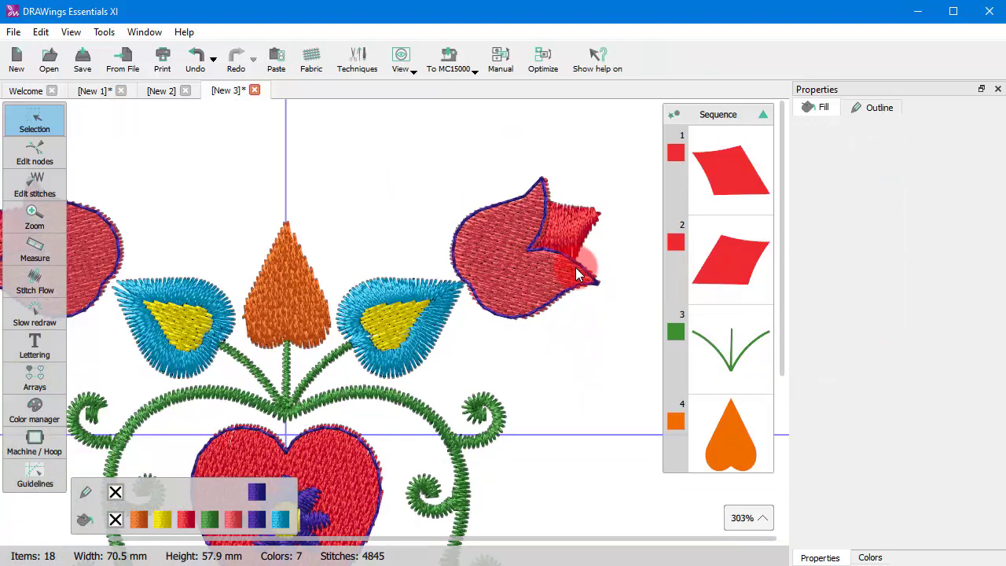